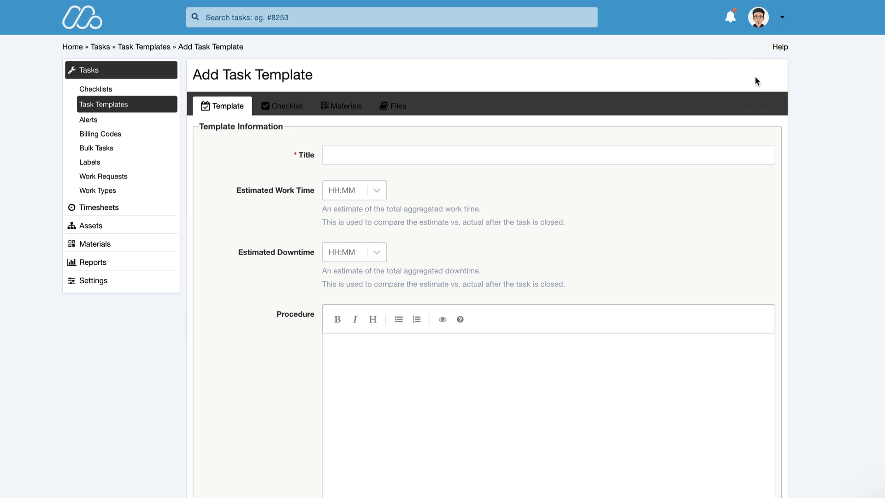
# Step: Title the new task template "Monthly forklift service" and set its estimated work time to 01:00
pyautogui.click(434, 156)
pyautogui.write('M')
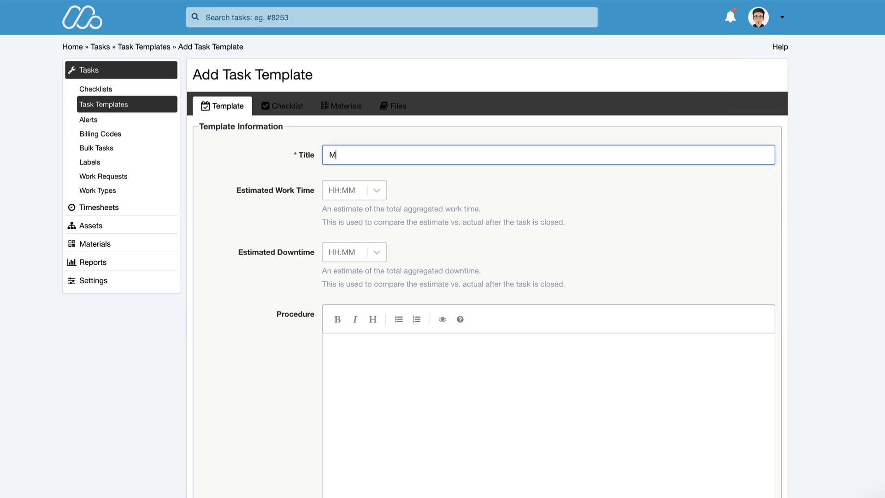
pyautogui.write('onthly forklift service')
pyautogui.click(369, 193)
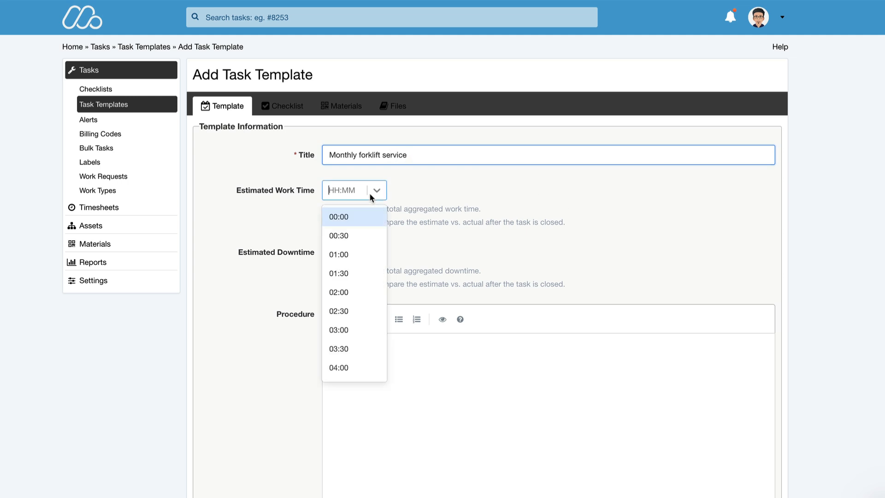
pyautogui.click(355, 254)
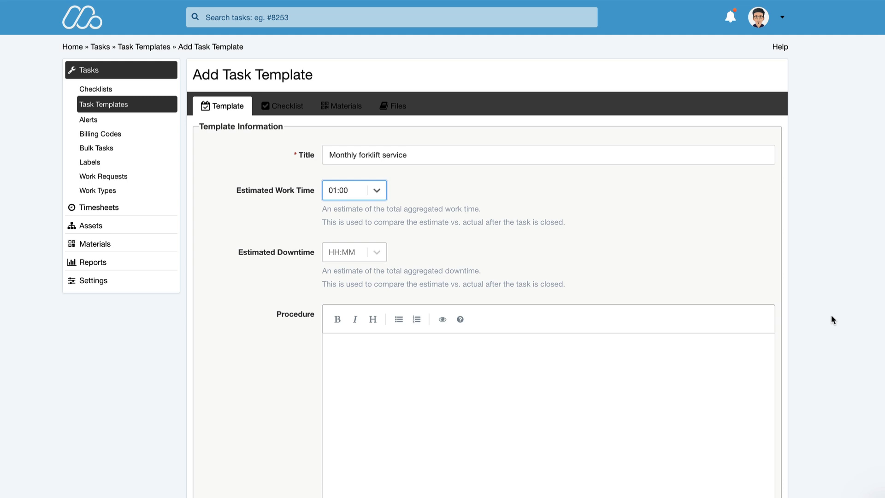
# Step: Write the procedure as two lines, "Complete checklist." and "Create new task for any issues.", and save the template
pyautogui.click(427, 345)
pyautogui.write('Complete ')
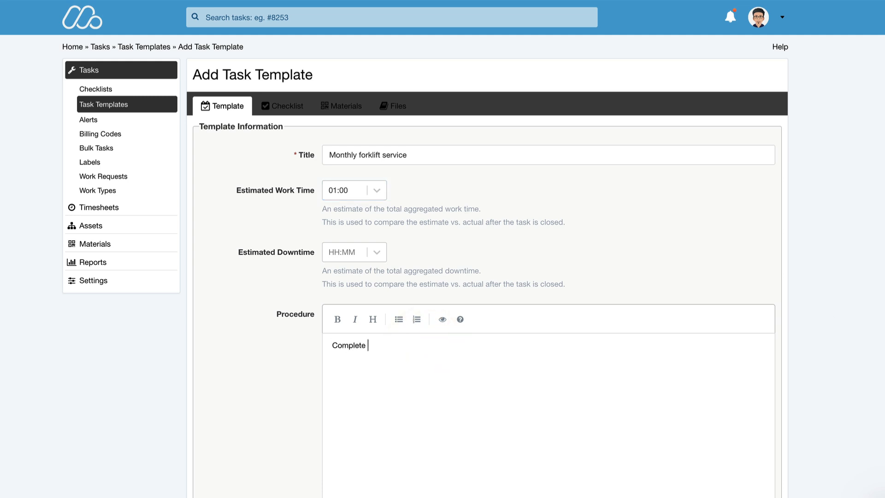
pyautogui.write('checklist')
pyautogui.press('BackSpace')
pyautogui.write('.')
pyautogui.press('Return')
pyautogui.write('Create new task ')
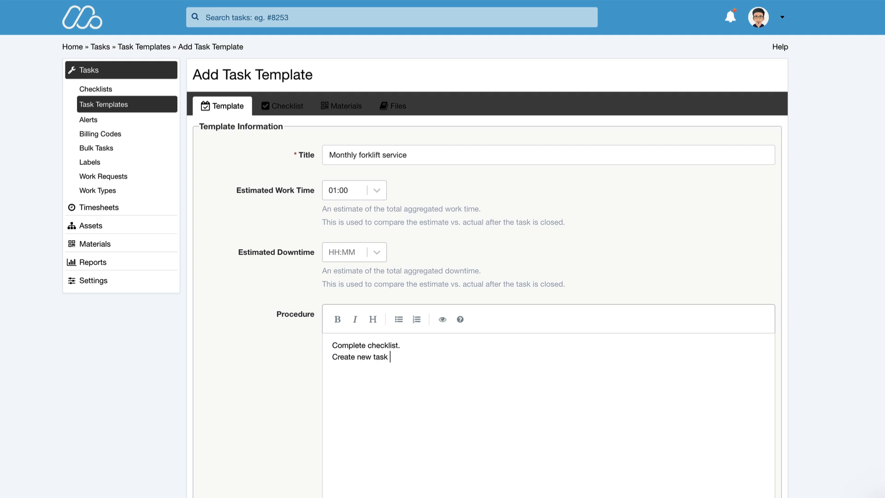
pyautogui.write('for any ')
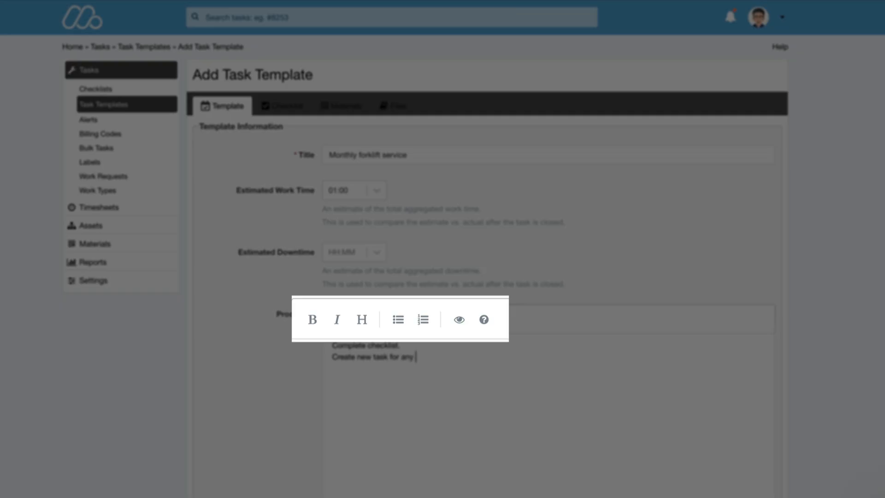
pyautogui.write('issues.')
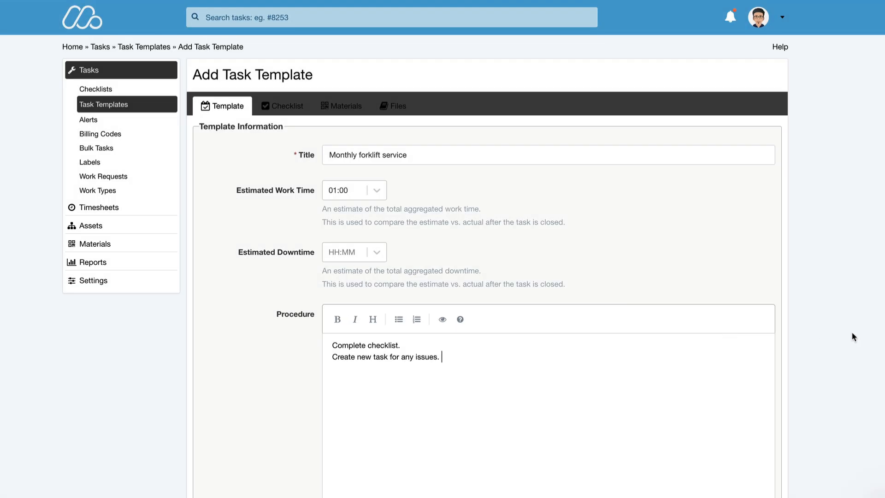
pyautogui.press('Return')
pyautogui.scroll(-2, 323, 469)
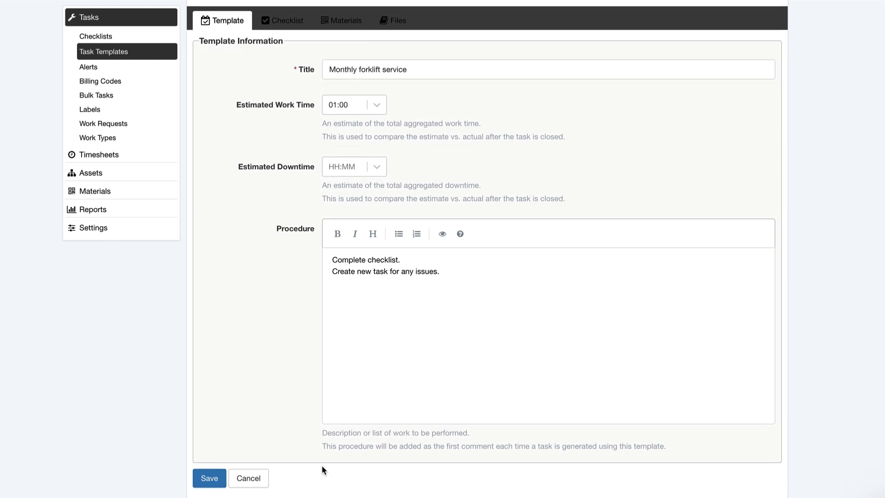
pyautogui.click(209, 478)
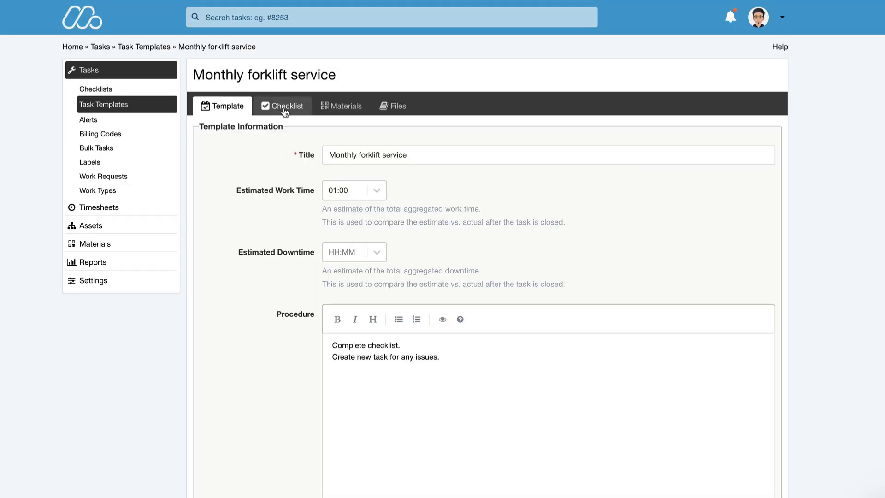
# Step: Add the checklist items "Check horn, lights, and alarms" and "Confirm seat belt is in good condition" to the template
pyautogui.click(285, 107)
pyautogui.click(297, 157)
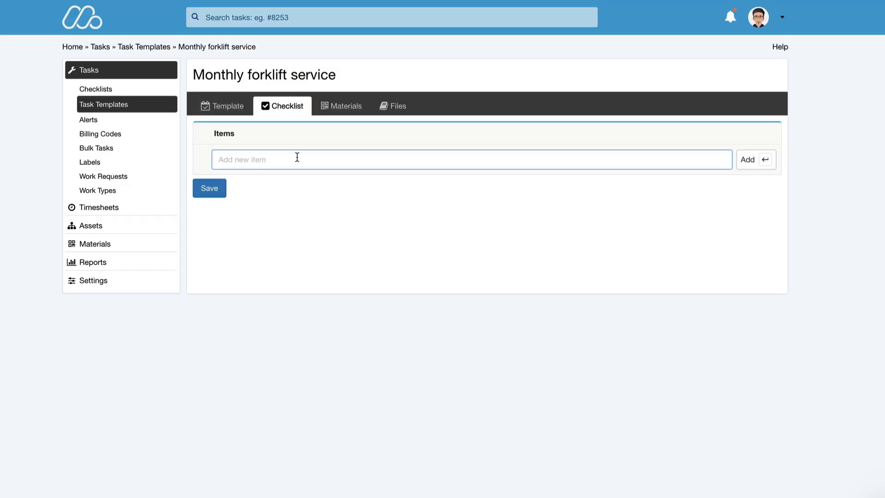
pyautogui.click(226, 164)
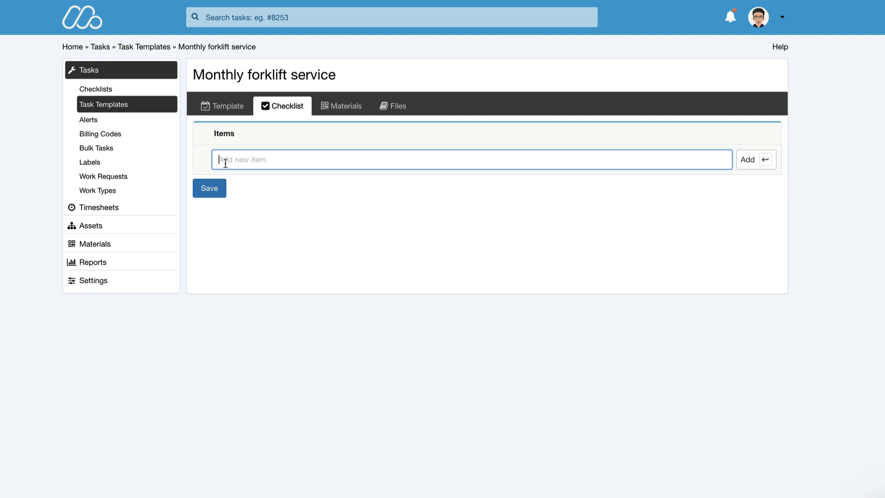
pyautogui.write('Check horn, lights, and alarms')
pyautogui.press('Return')
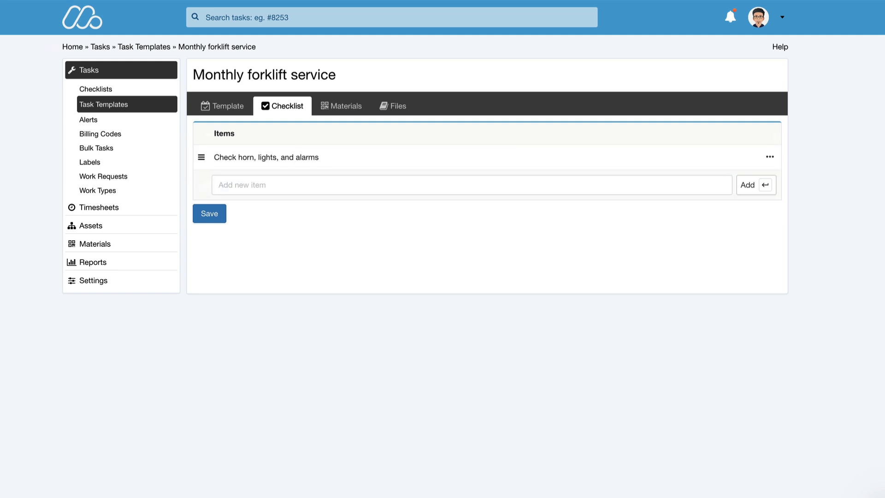
pyautogui.click(268, 184)
pyautogui.write('Confirm seat belt is in good condition')
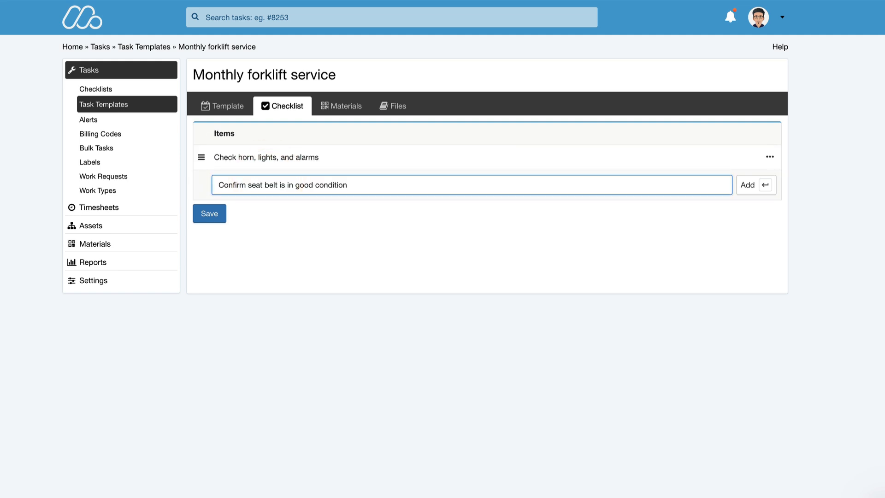
pyautogui.press('Return')
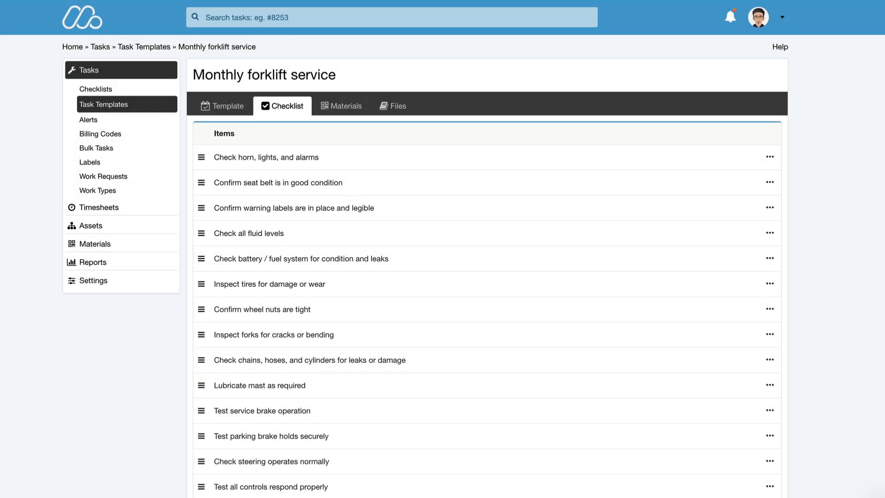
# Step: Find "oil" and add 1 gallon of TRIAX Forklift HTF hydraulic and transmission oil to the template's materials
pyautogui.click(340, 106)
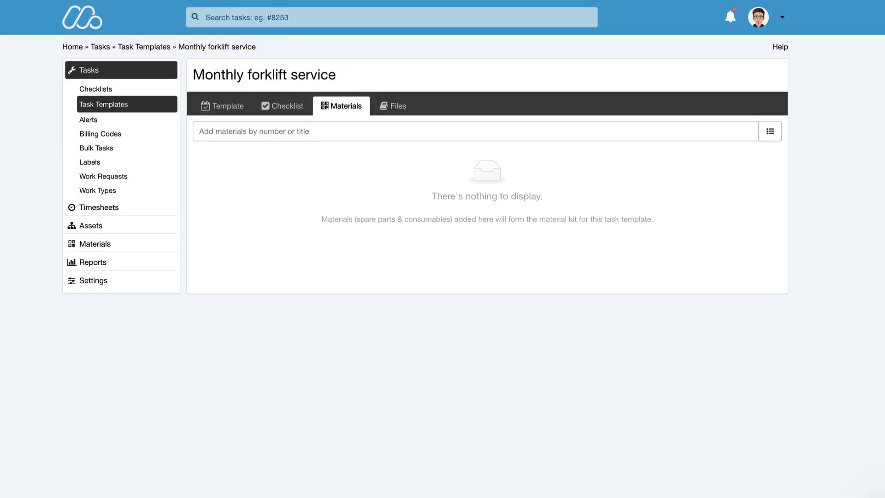
pyautogui.click(259, 132)
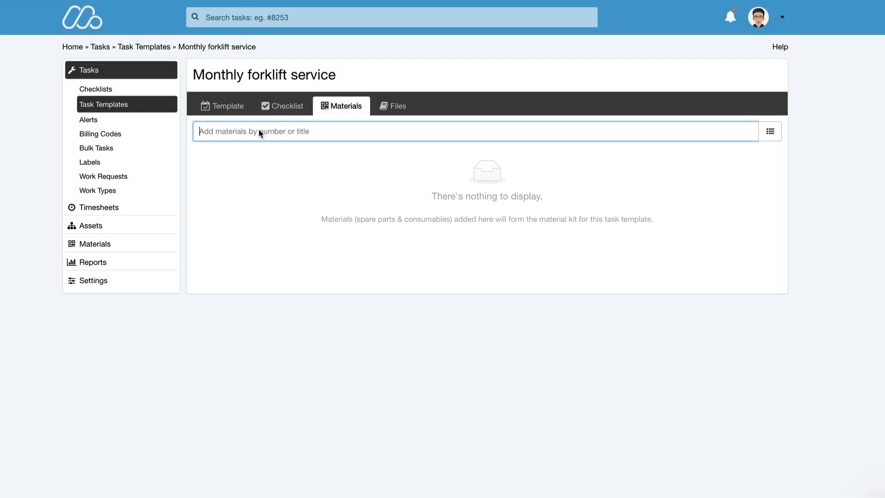
pyautogui.write('oil')
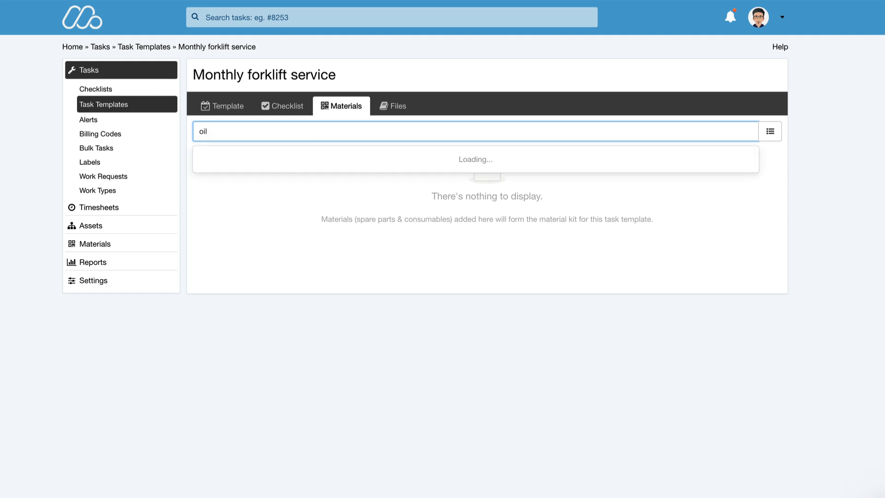
pyautogui.click(290, 220)
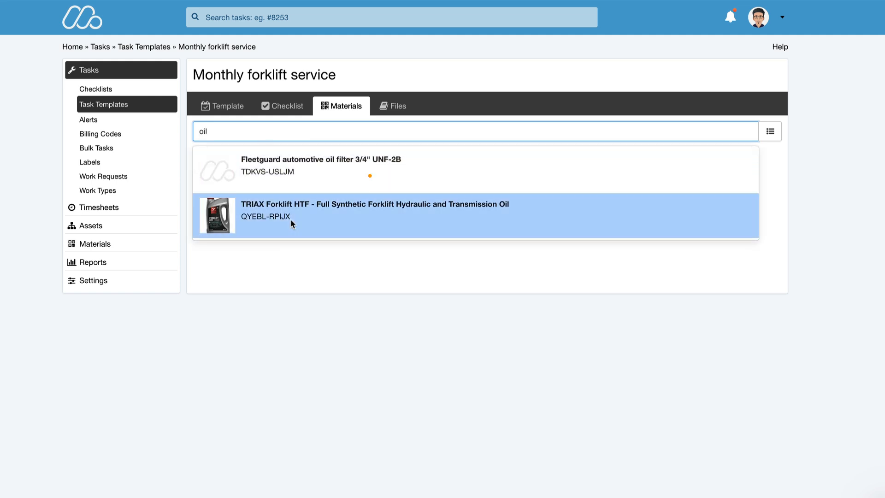
pyautogui.click(561, 259)
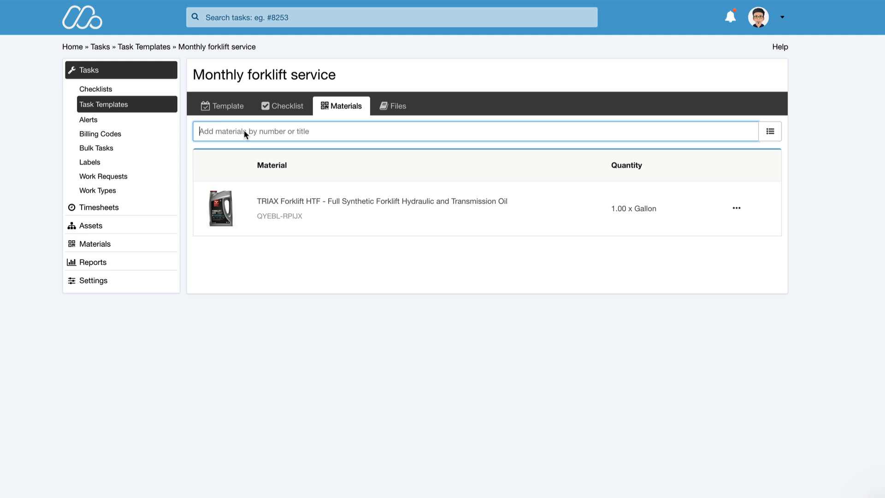
# Step: Find "cool", add ZEREX Antifreeze Coolant with quantity 1 to the template's materials, and open the template's files
pyautogui.write('cool')
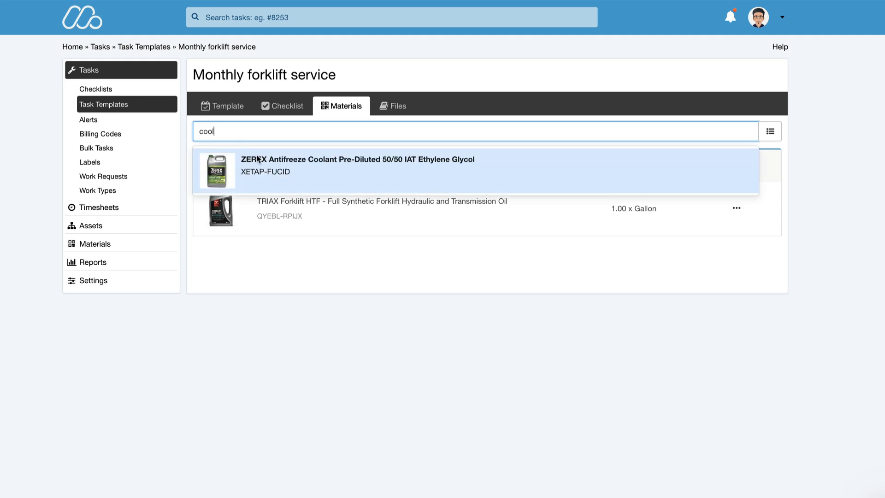
pyautogui.click(272, 171)
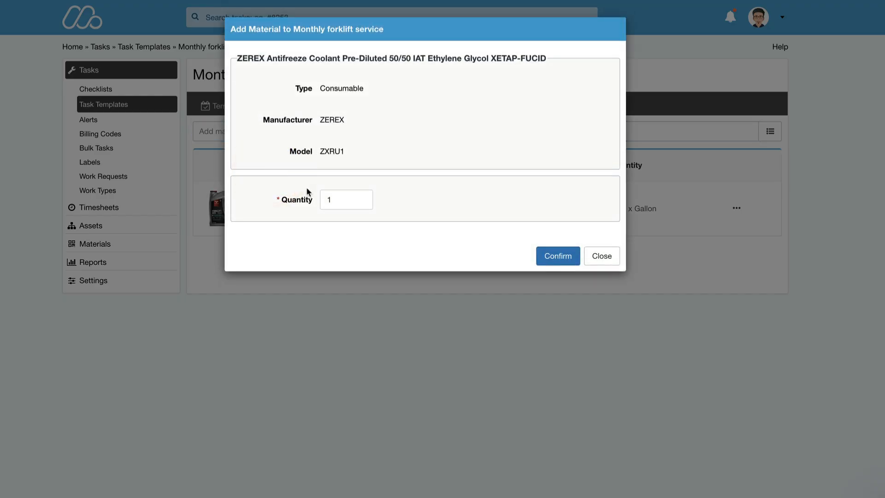
pyautogui.click(558, 256)
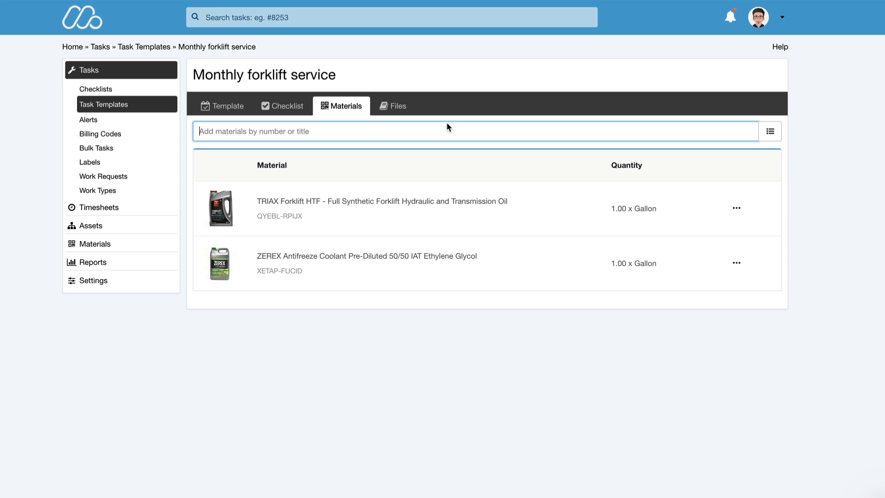
pyautogui.click(396, 107)
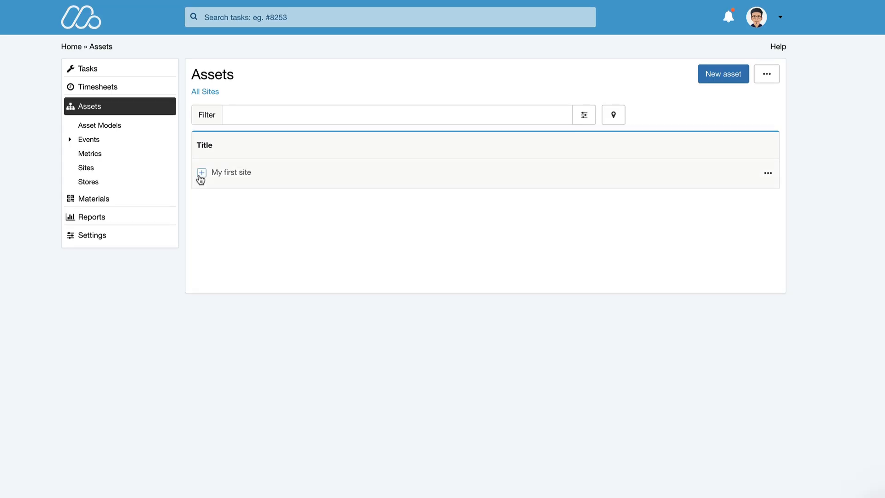
# Step: Open the automations of the Forklift FGC25N asset under My first site
pyautogui.click(201, 173)
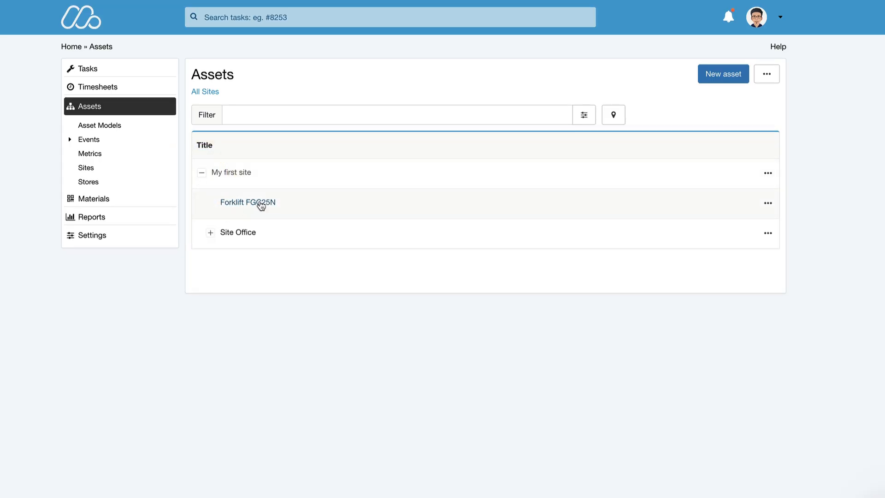
pyautogui.click(243, 205)
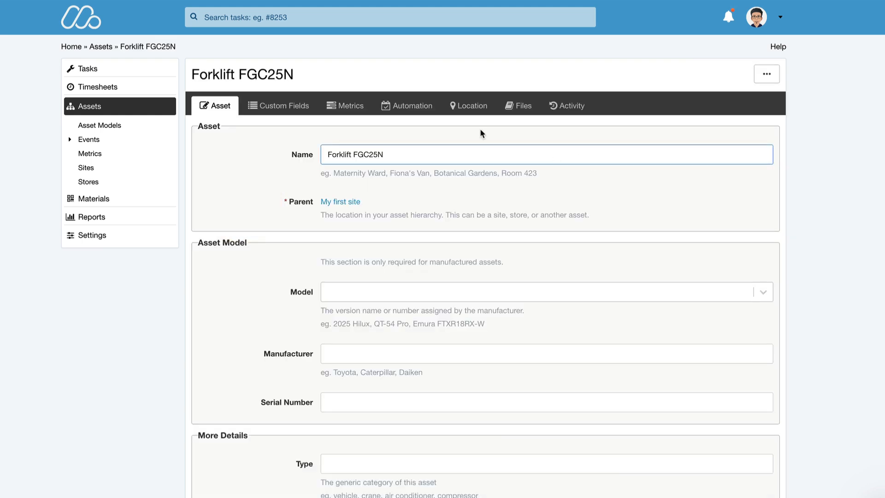
pyautogui.click(421, 112)
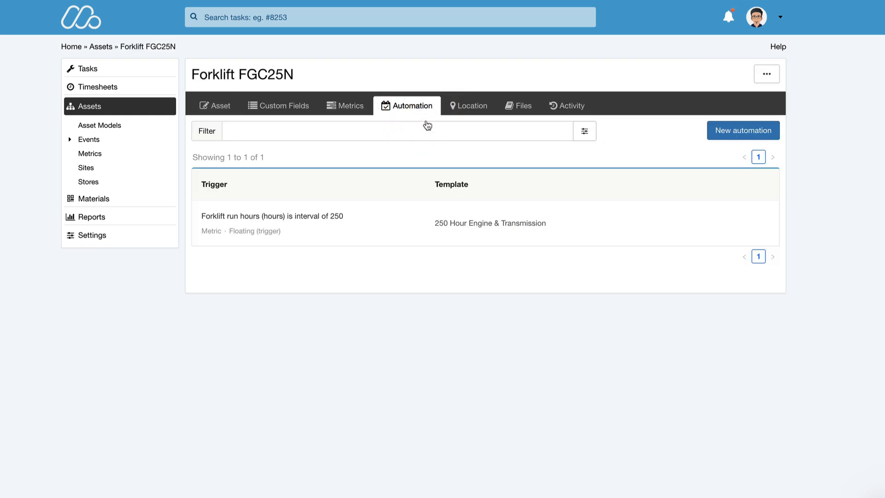
# Step: Start a time-based automation for the forklift using the Monthly forklift service template with a due date of 09/01/2025
pyautogui.click(739, 132)
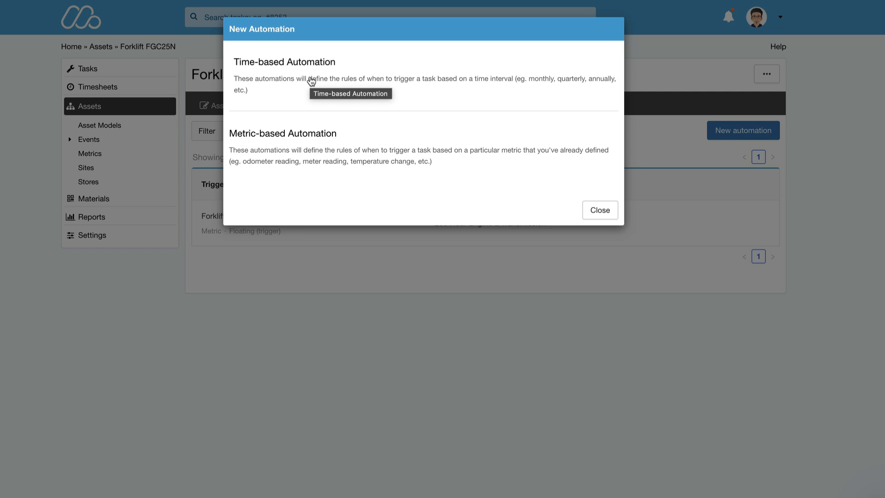
pyautogui.click(311, 78)
pyautogui.click(394, 92)
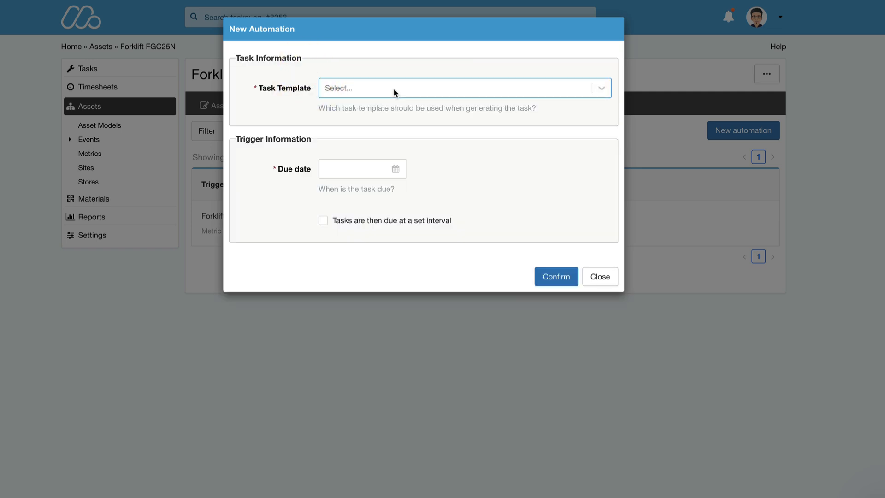
pyautogui.click(395, 93)
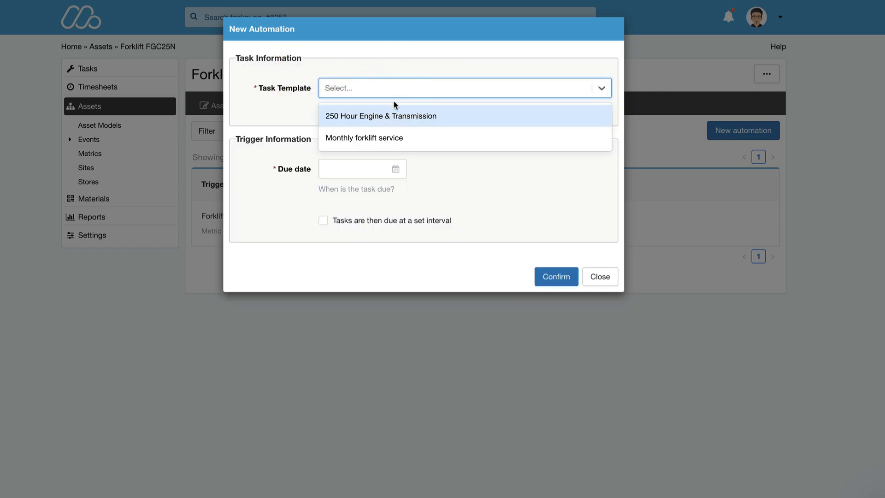
pyautogui.click(394, 139)
pyautogui.click(346, 174)
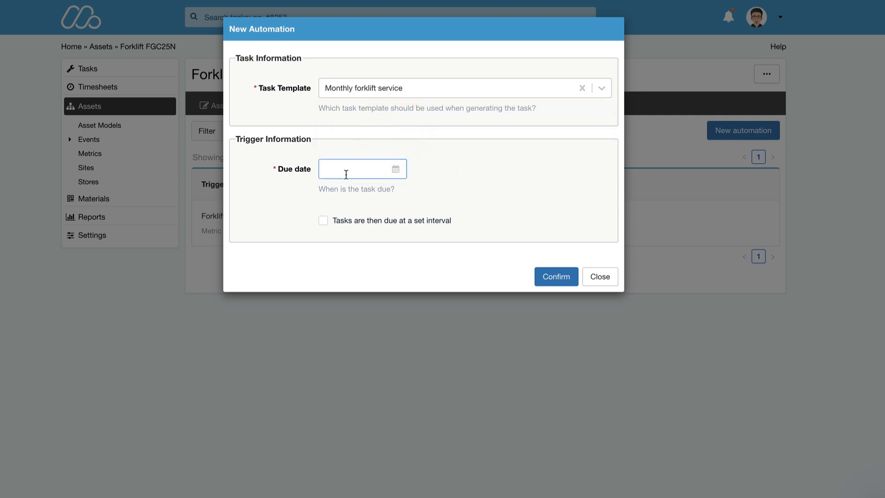
pyautogui.click(338, 172)
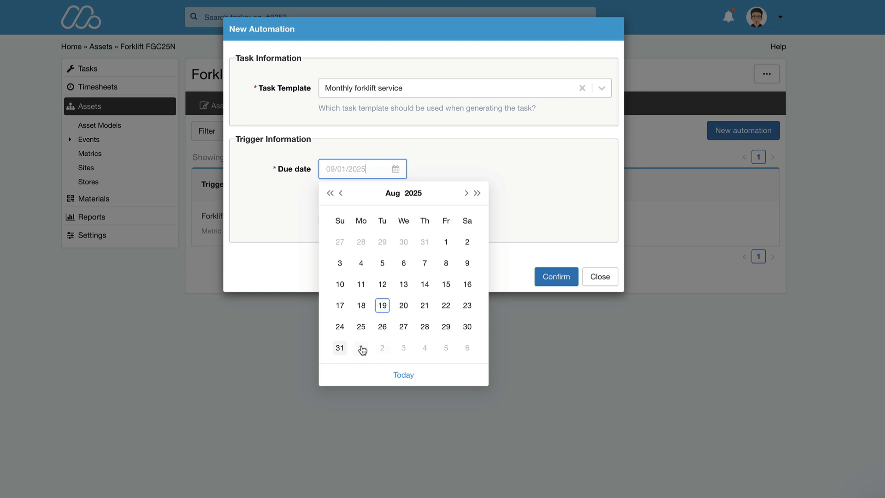
pyautogui.click(360, 347)
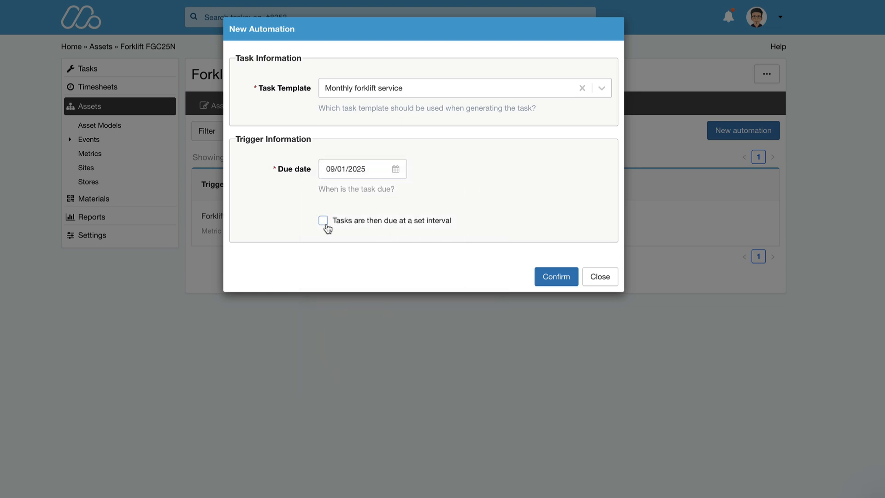
# Step: Make the automation's tasks due at a set interval of 1 month with no end date, and confirm it
pyautogui.click(323, 221)
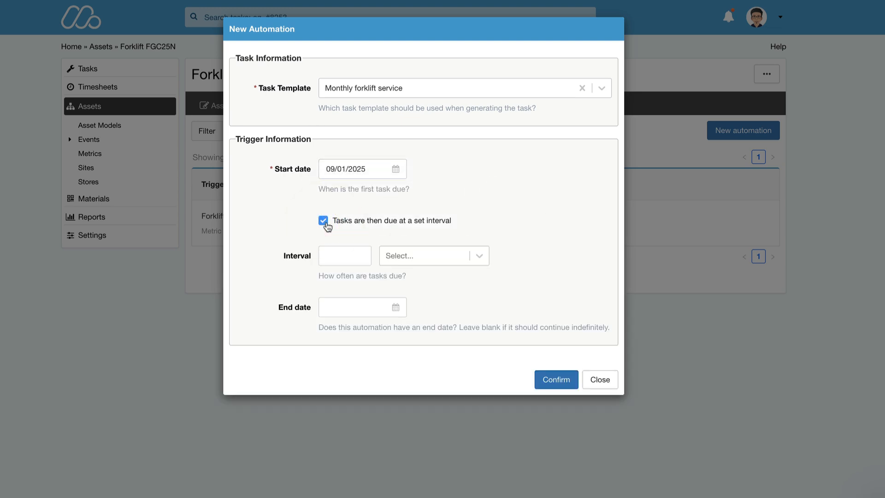
pyautogui.click(344, 260)
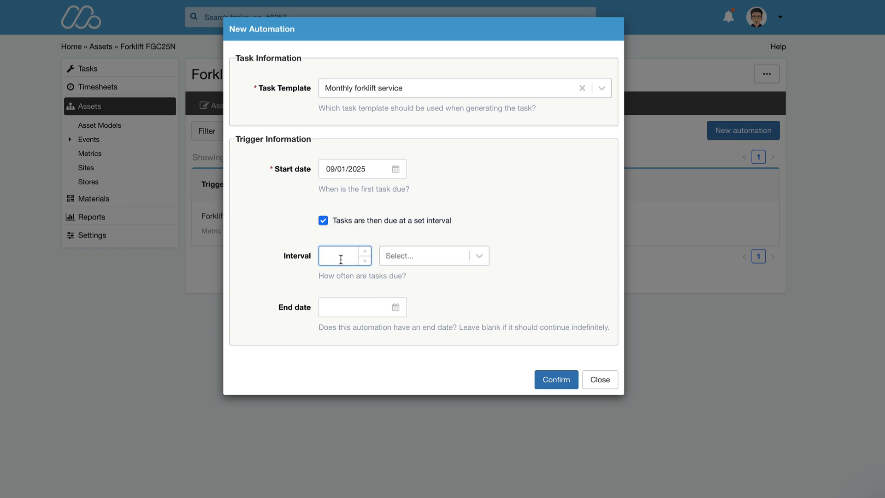
pyautogui.write('1')
pyautogui.press('Tab')
pyautogui.click(445, 256)
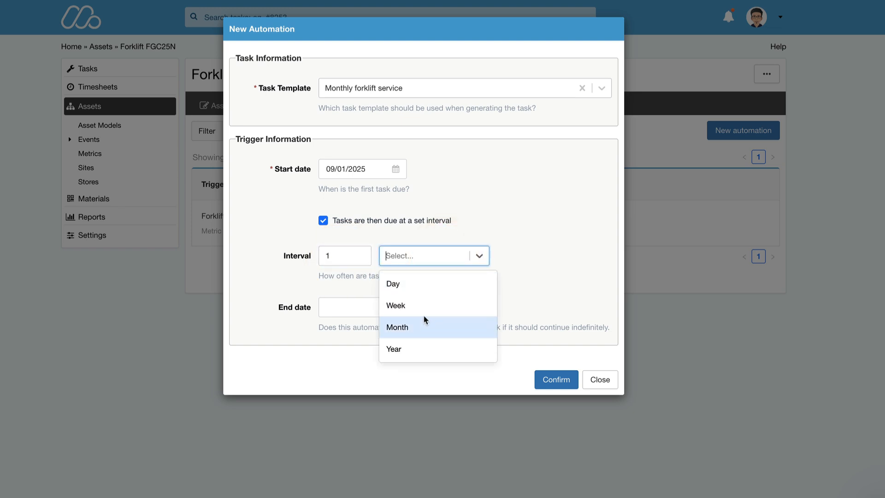
pyautogui.click(424, 328)
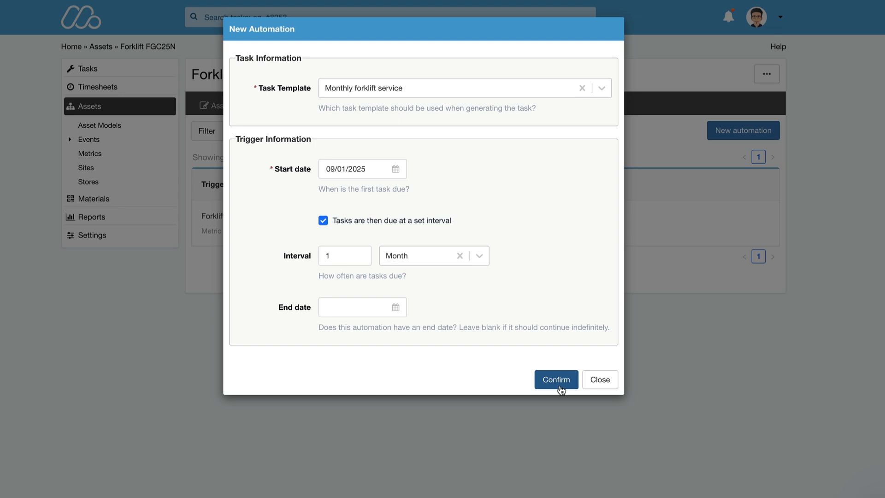
pyautogui.click(557, 383)
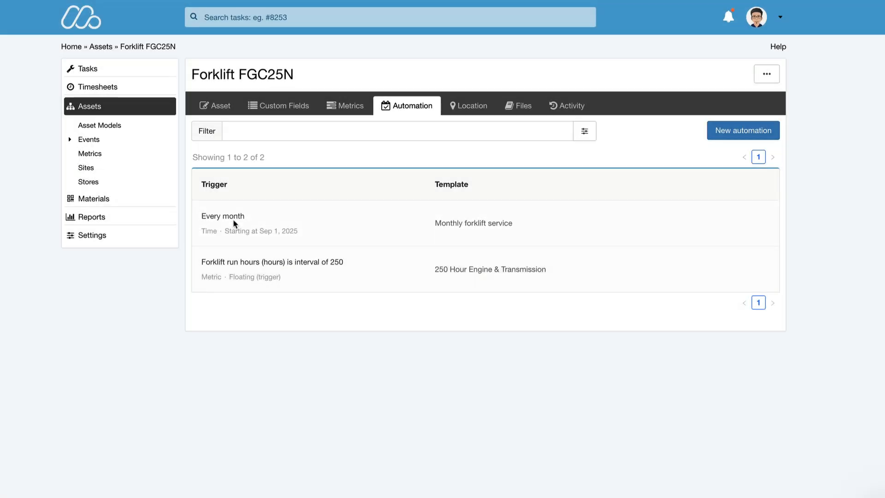
# Step: Archive the forklift's "Every month" automation
pyautogui.click(227, 220)
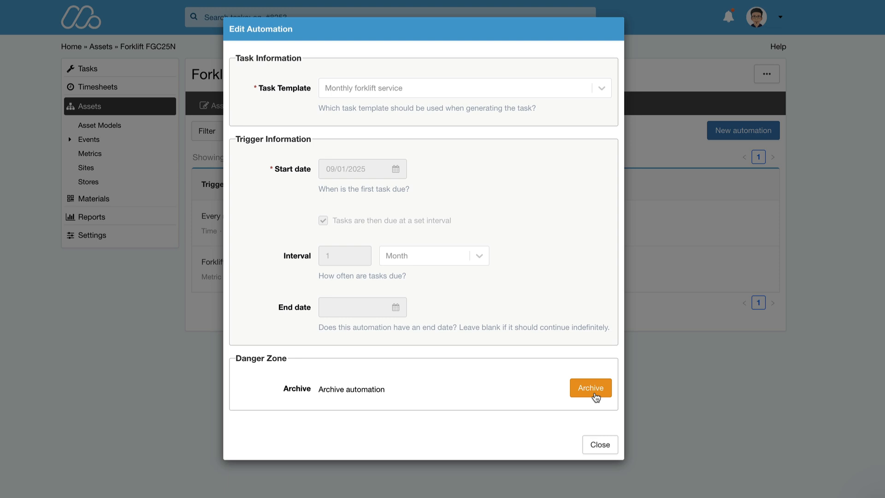
pyautogui.click(593, 393)
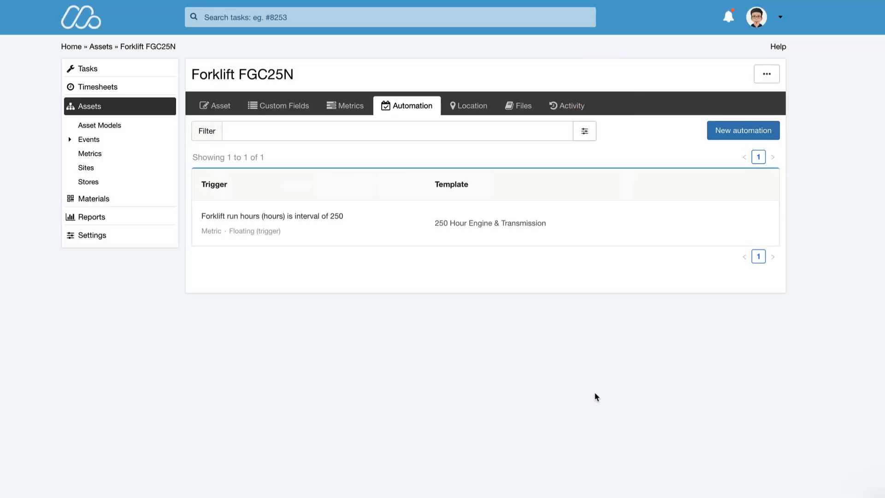